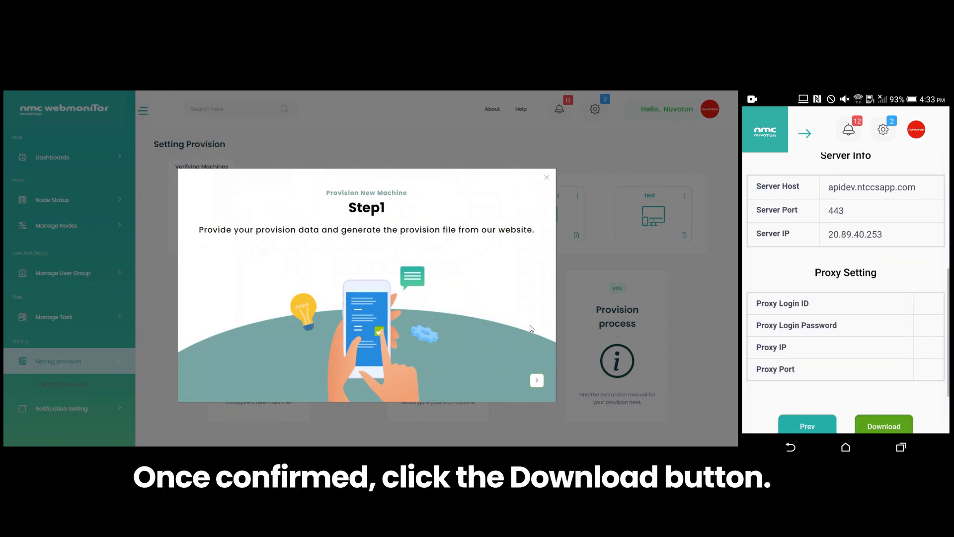
Advance the Provision New Machine instructions to Step2 about saving provision.bin
left_click(536, 380)
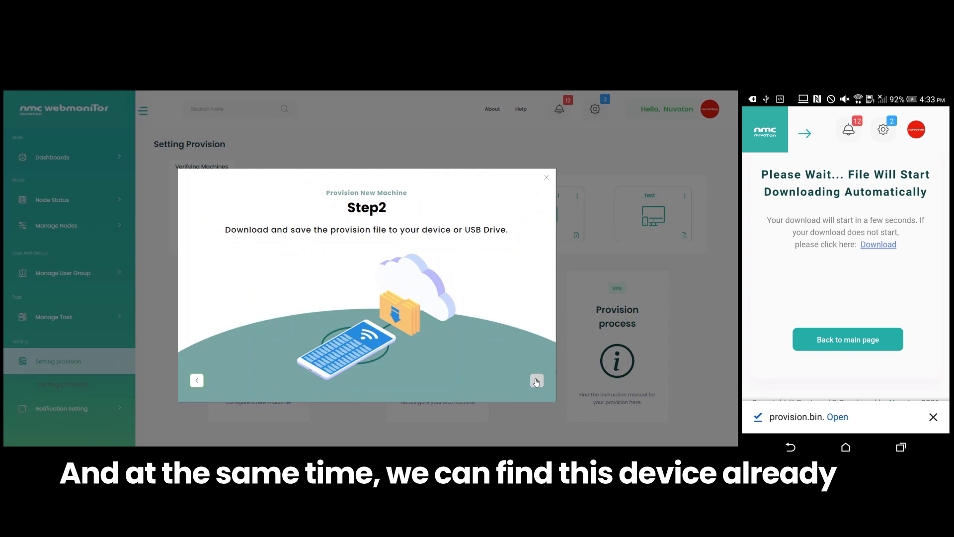
Move the provisioning instructions on through Step3 to Step4
left_click(536, 381)
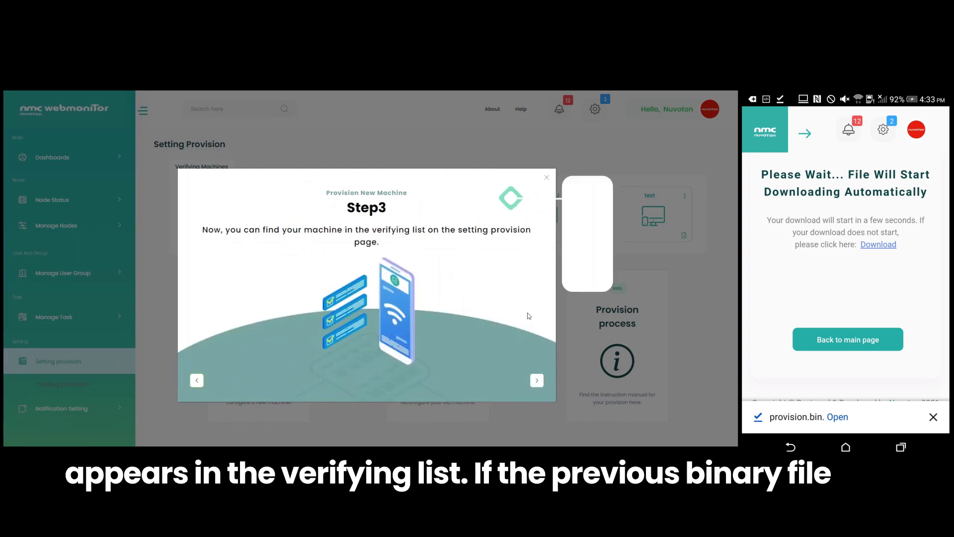
left_click(536, 380)
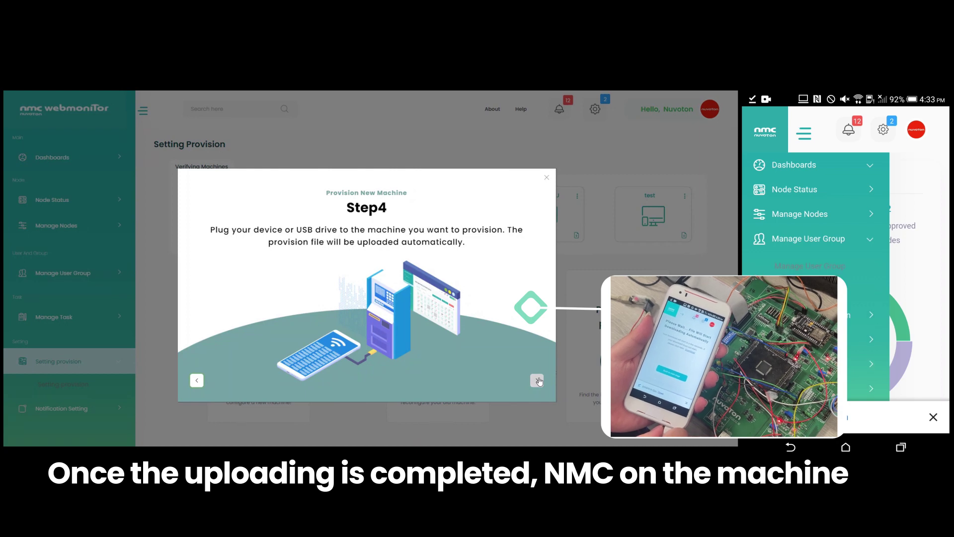
Reach Step5, select pending node OAPCD0507 and begin accepting it
left_click(537, 380)
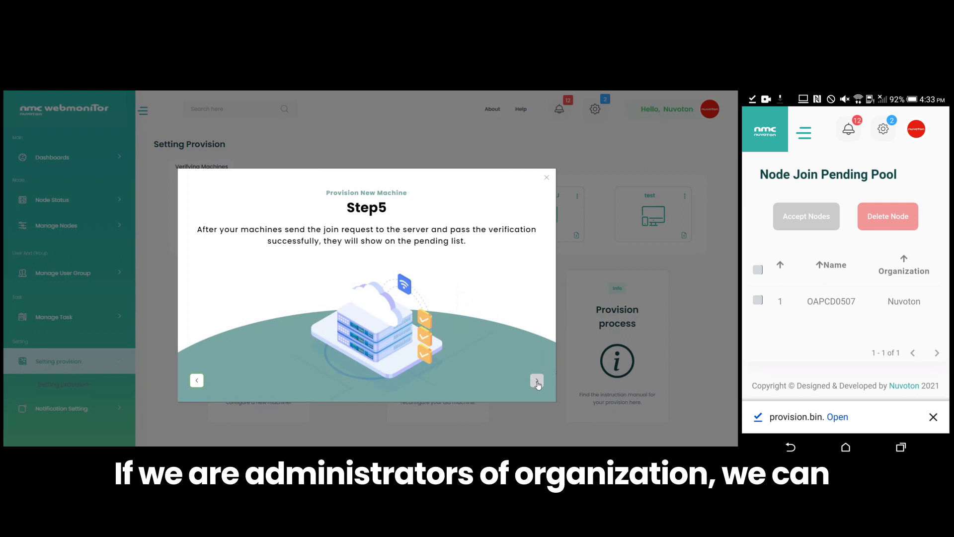
left_click(757, 300)
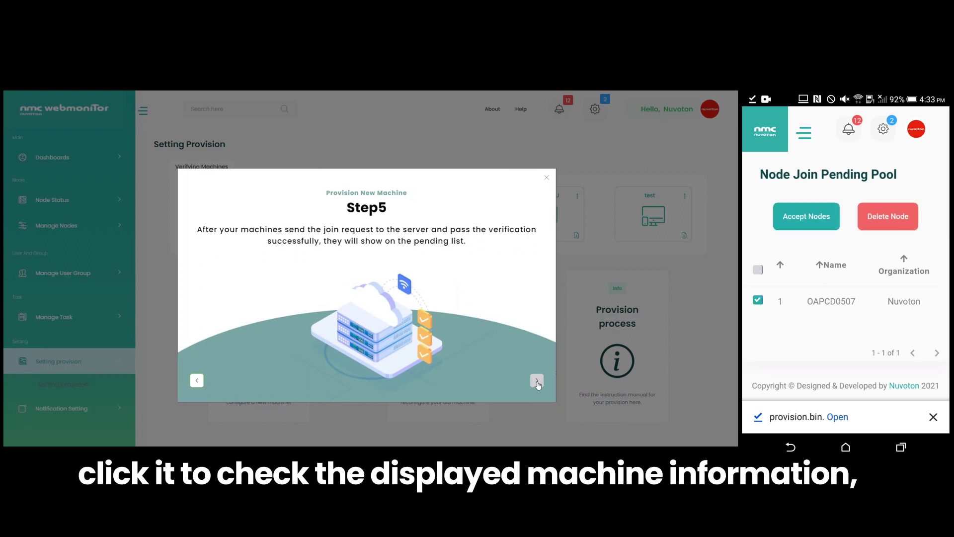
scroll(843, 283, "right", 1)
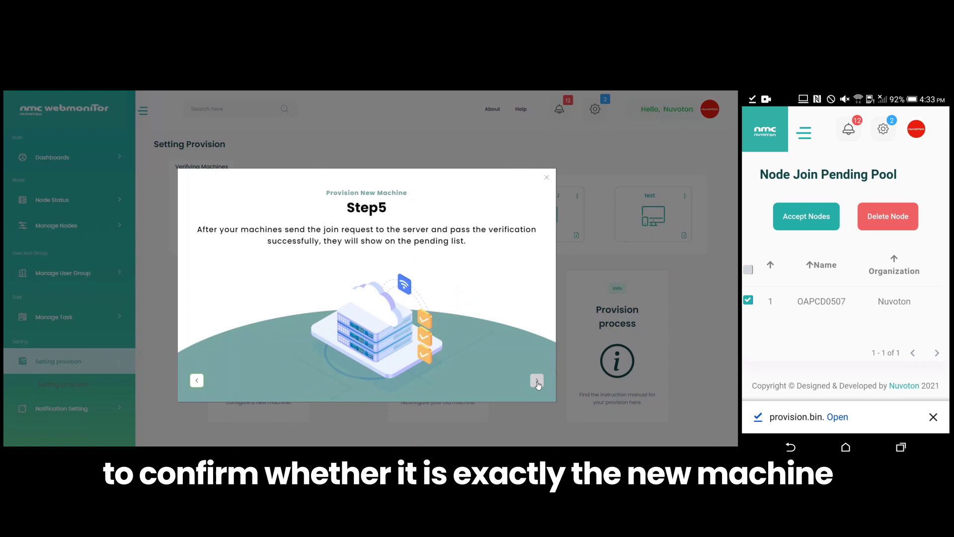
scroll(842, 299, "right", 5)
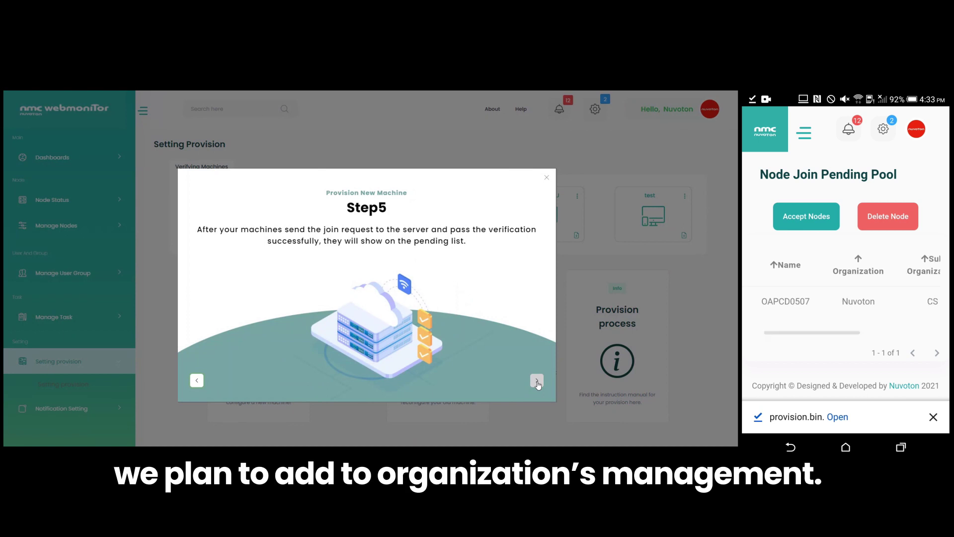
scroll(842, 298, "right", 3)
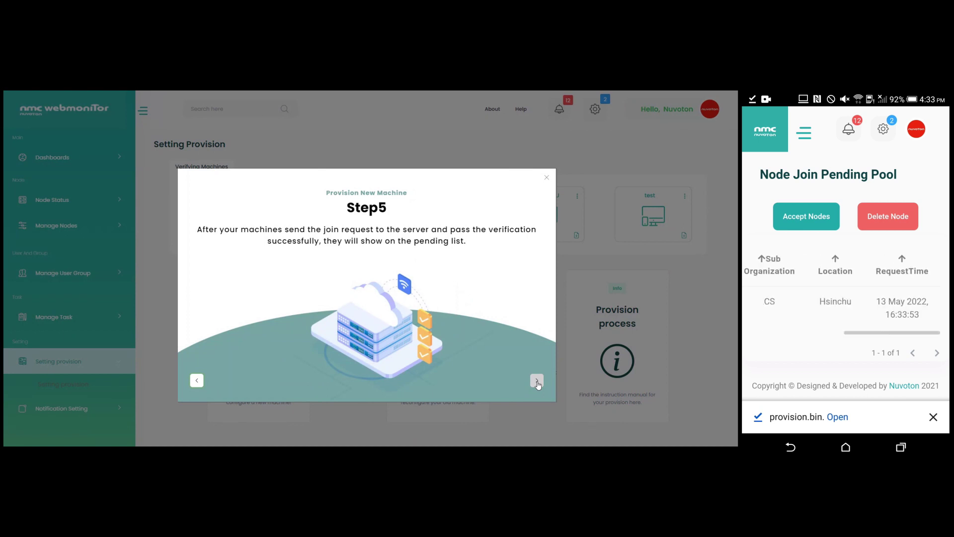
scroll(842, 299, "left", 1)
scroll(843, 299, "left", 5)
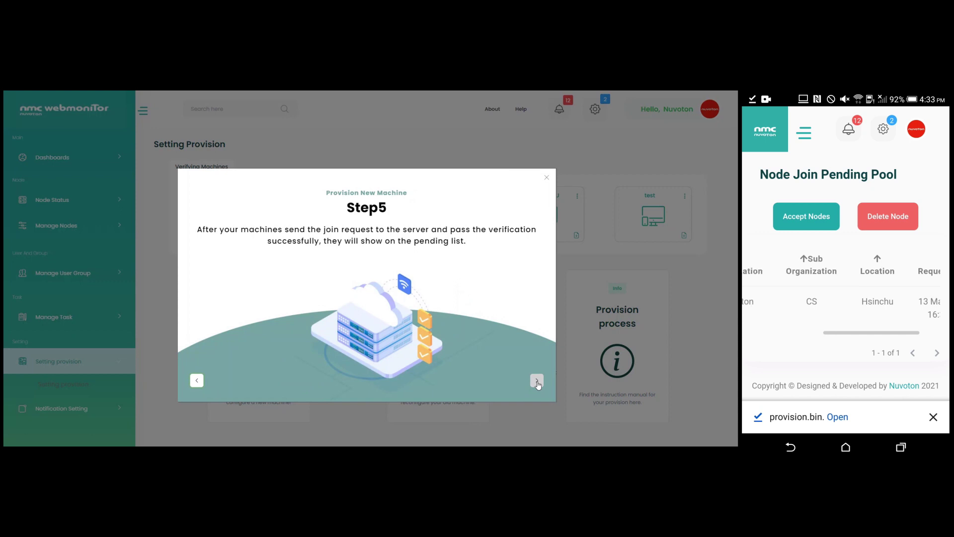
scroll(843, 299, "left", 5)
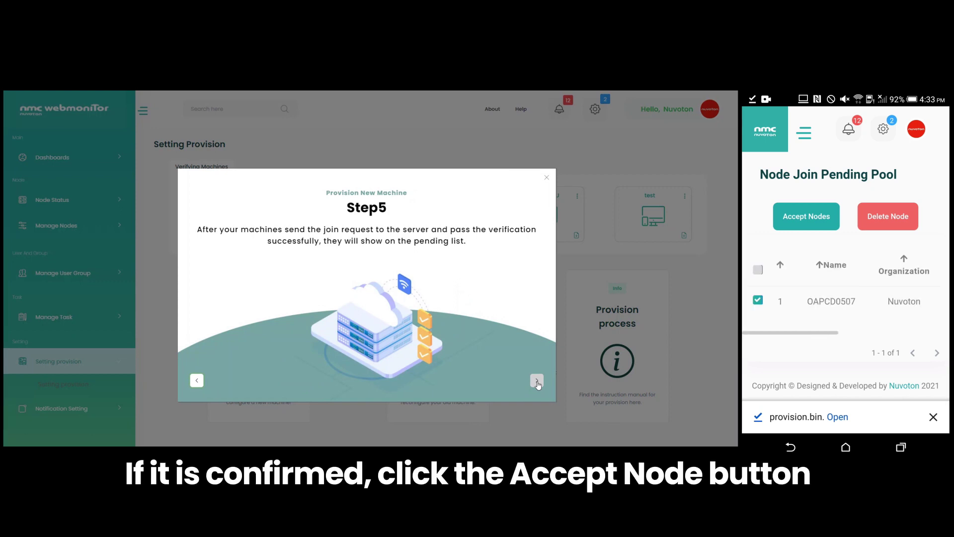
left_click(806, 216)
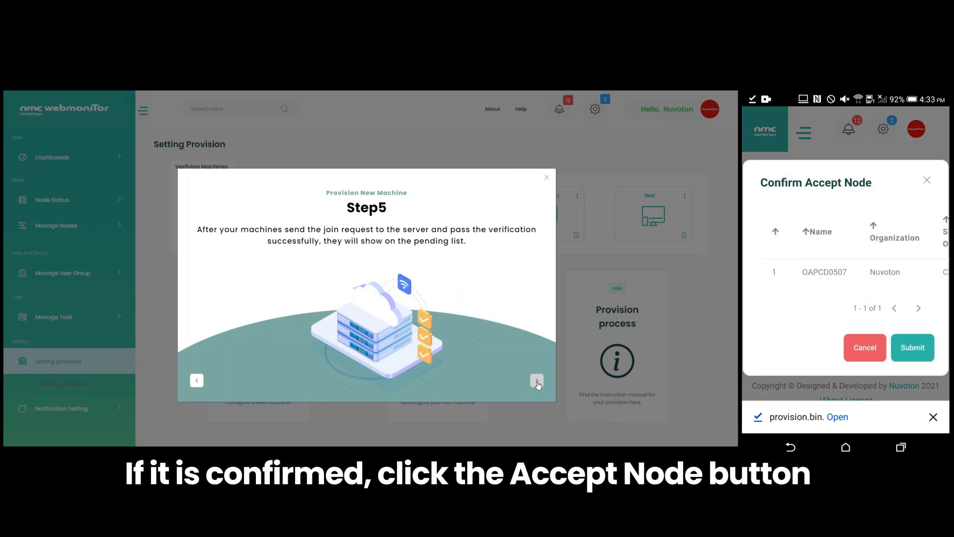
scroll(855, 273, "right", 3)
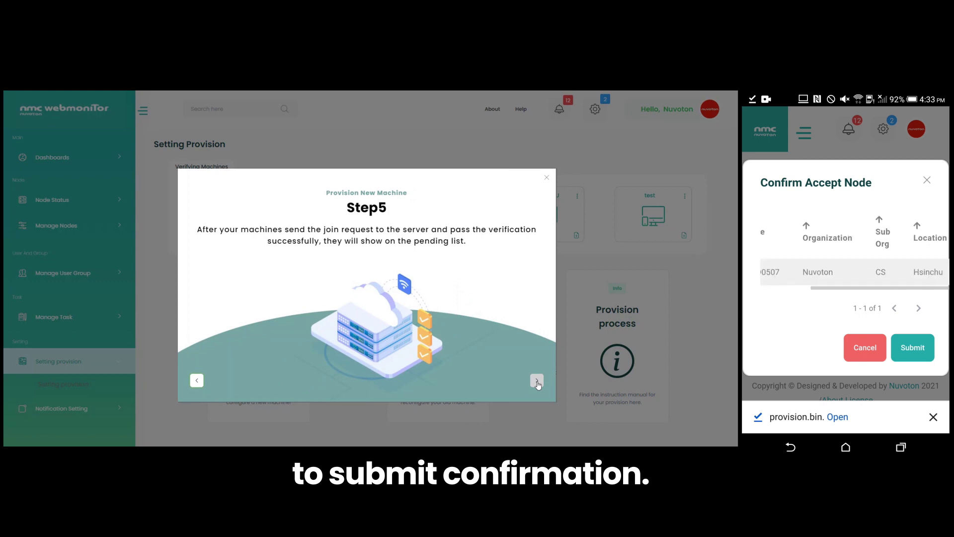